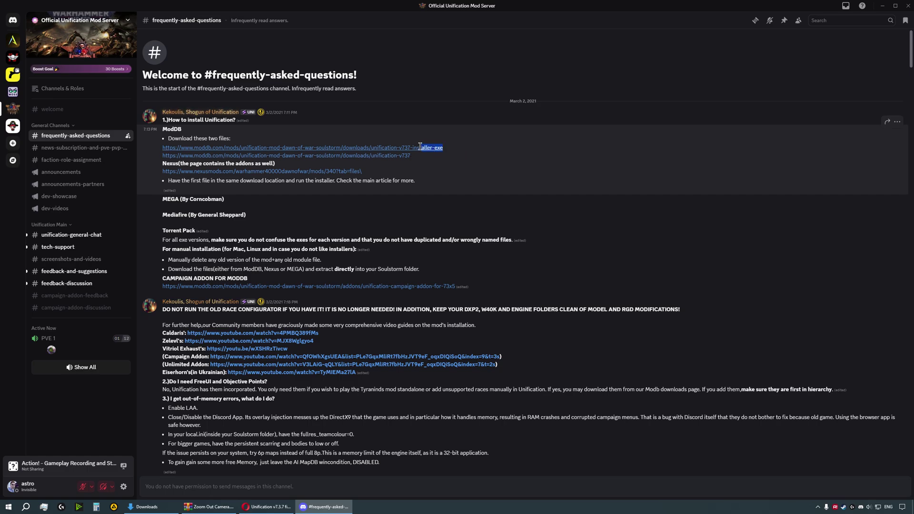
# Highlight the ModDB links for unification-v737-installer-exe and the unification-v737 files in the FAQ.
pyautogui.moveTo(443, 148); pyautogui.dragTo(367, 147)
pyautogui.moveTo(431, 154); pyautogui.dragTo(371, 156)
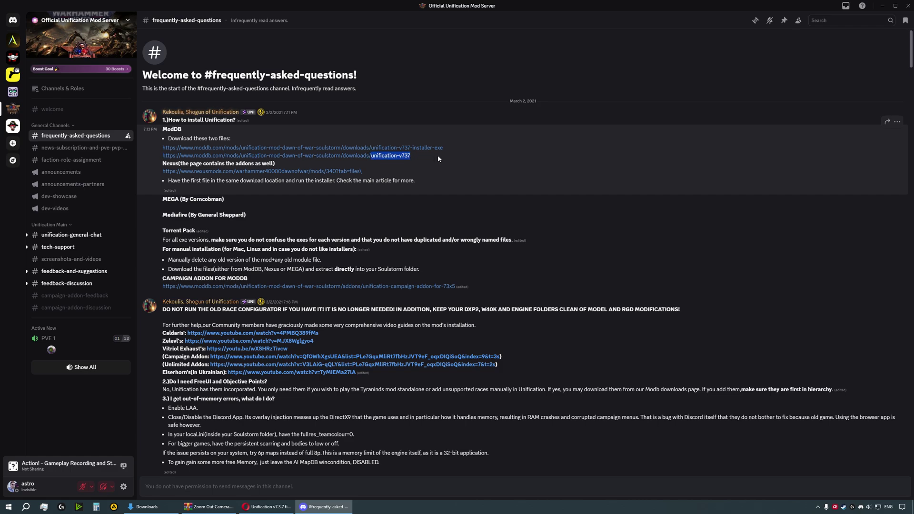
# Compare the 60.26mb installer and 19.99gb archive ModDB pages, then bring up the Downloads folder.
pyautogui.click(266, 507)
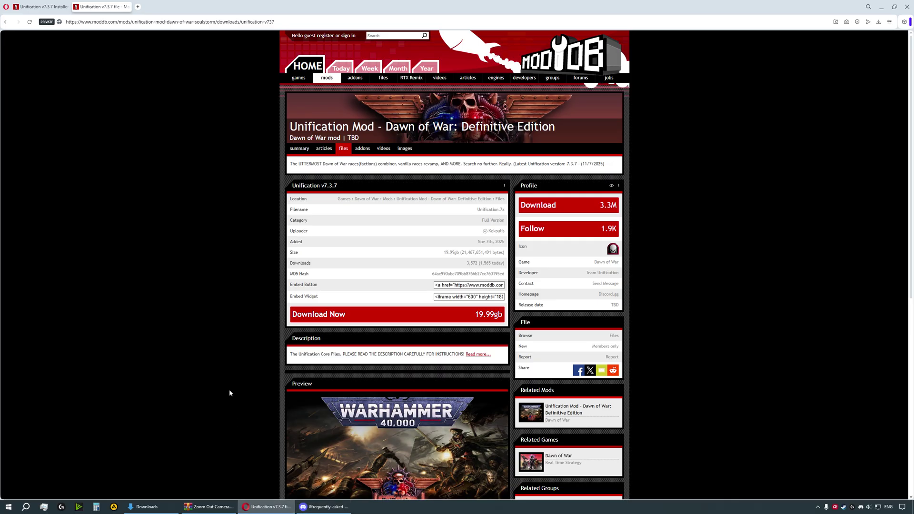
pyautogui.click(44, 6)
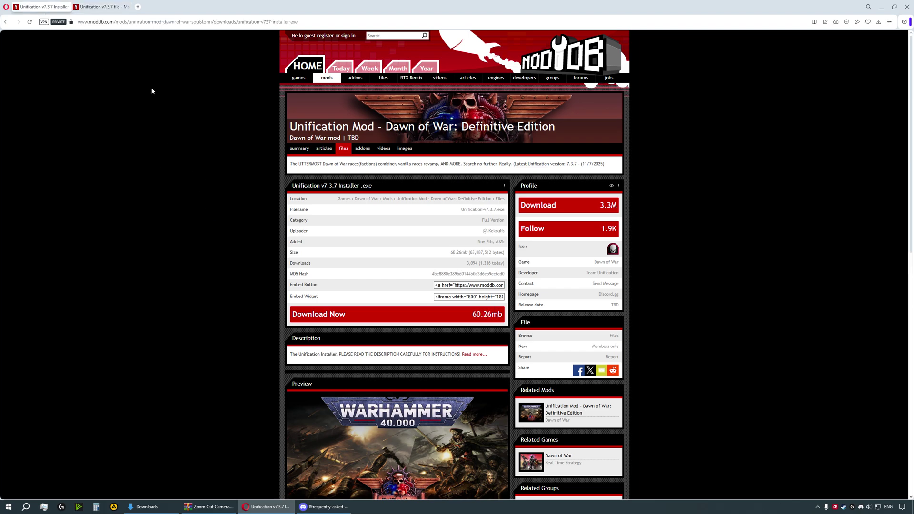
pyautogui.click(102, 7)
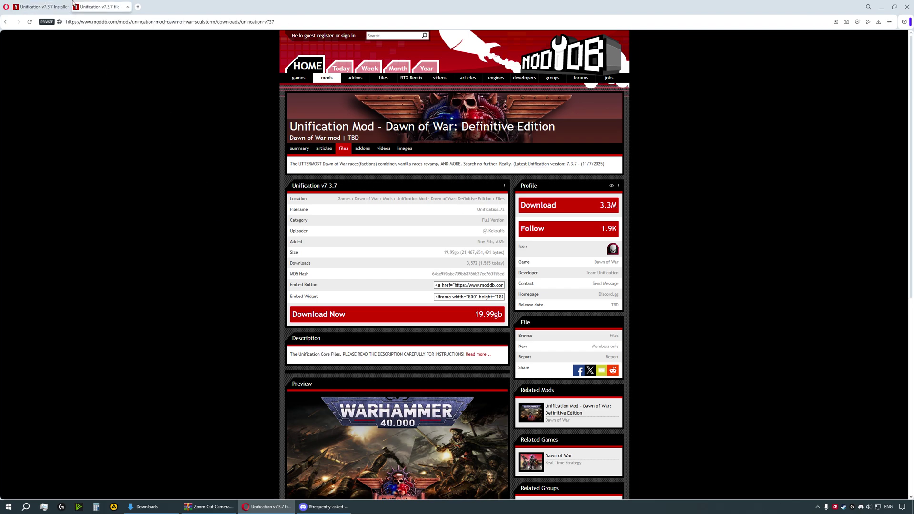
pyautogui.click(44, 4)
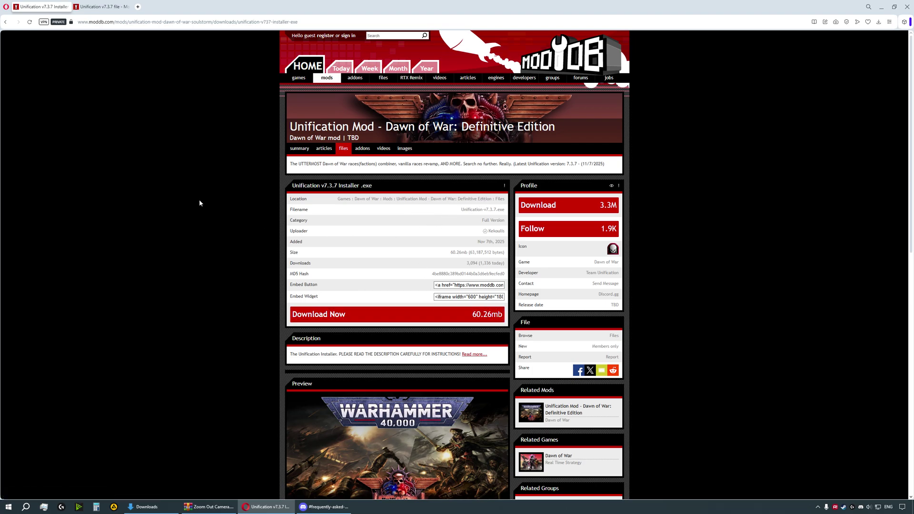
pyautogui.click(91, 3)
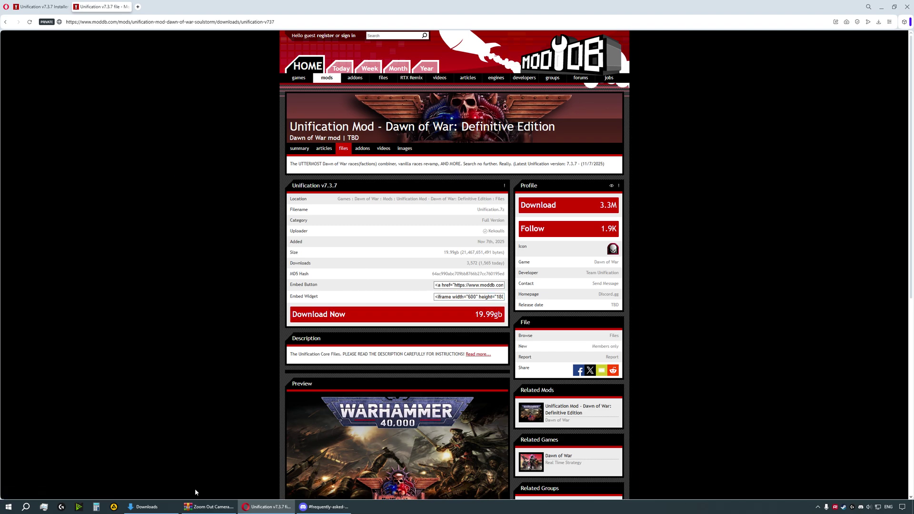
pyautogui.click(147, 506)
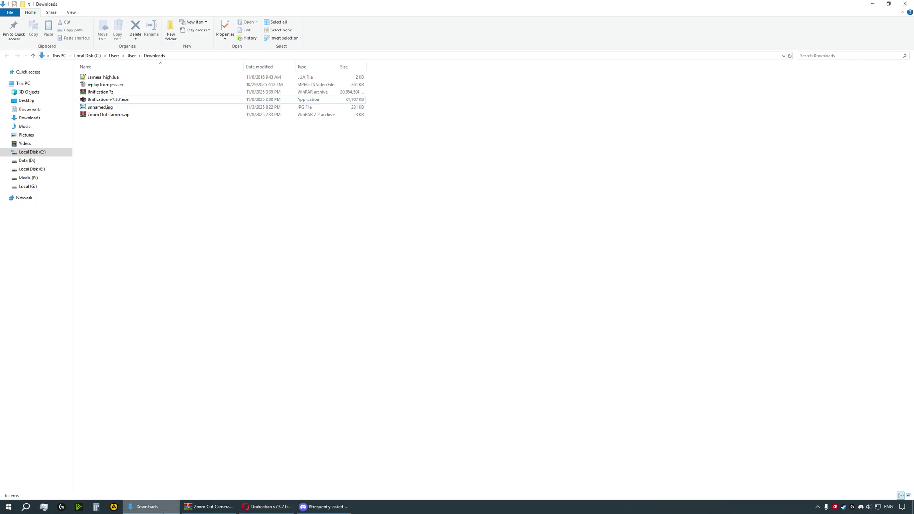
# Run Unification-v7.3.7.exe from Downloads and grant it permission in User Account Control.
pyautogui.click(114, 101)
pyautogui.doubleClick(115, 102)
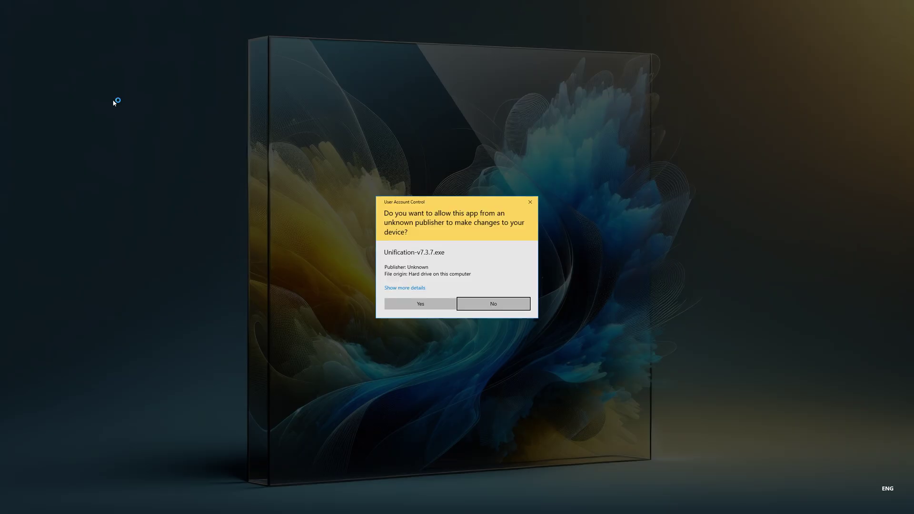
pyautogui.click(418, 302)
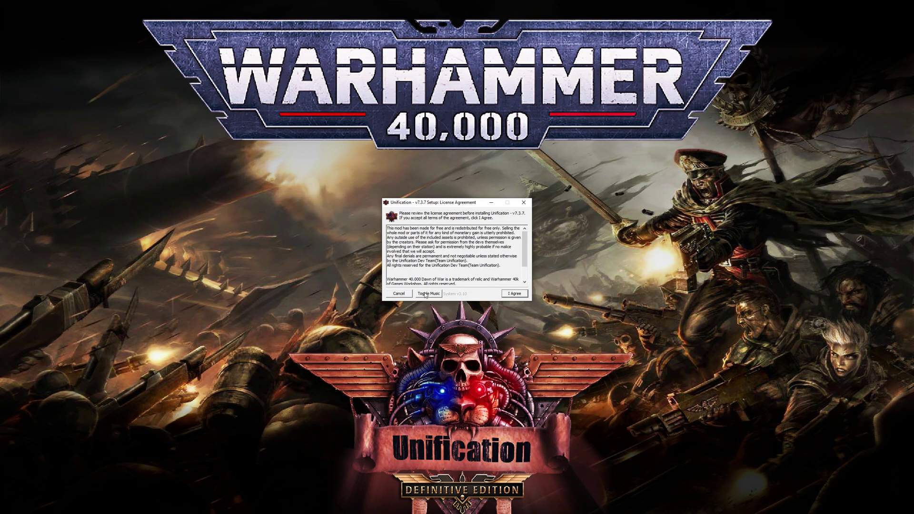
# Accept the license and set the install folder to steamapps\common\Dawn of War Definitive Edition.
pyautogui.click(425, 294)
pyautogui.click(518, 294)
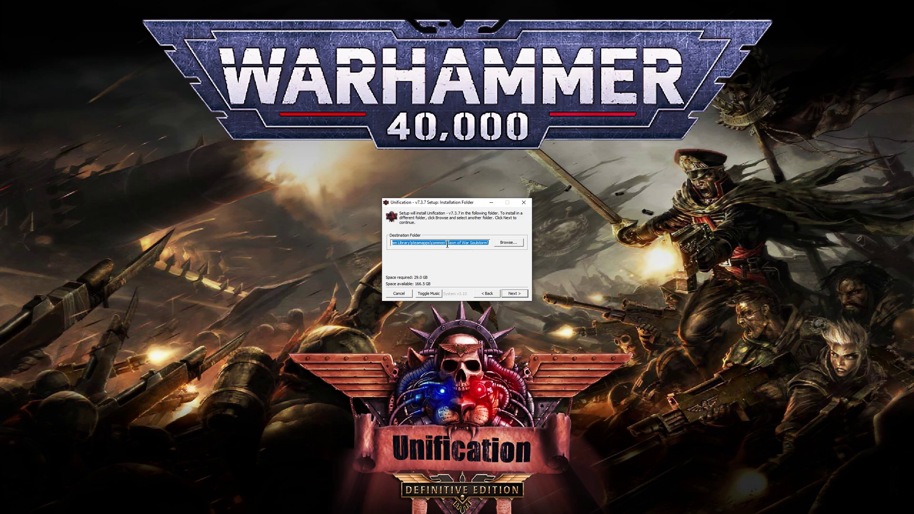
pyautogui.moveTo(447, 245); pyautogui.dragTo(470, 240)
pyautogui.click(508, 243)
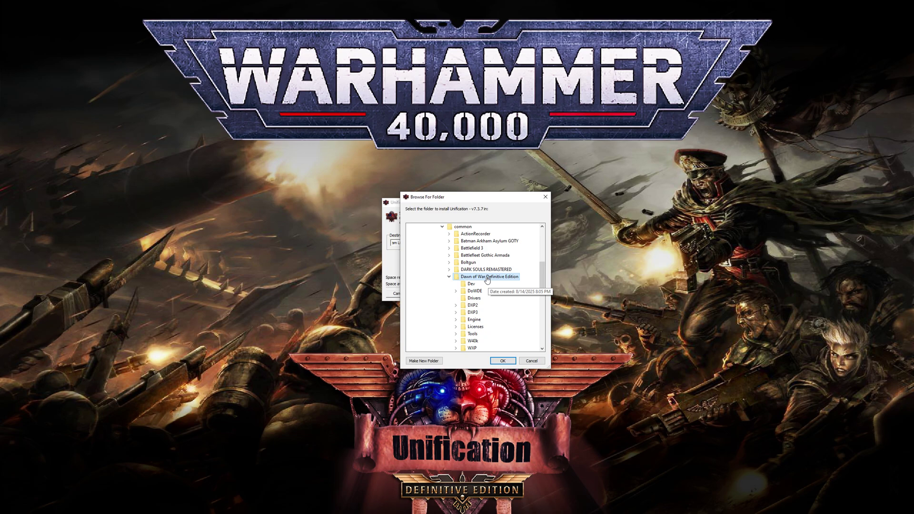
pyautogui.click(502, 362)
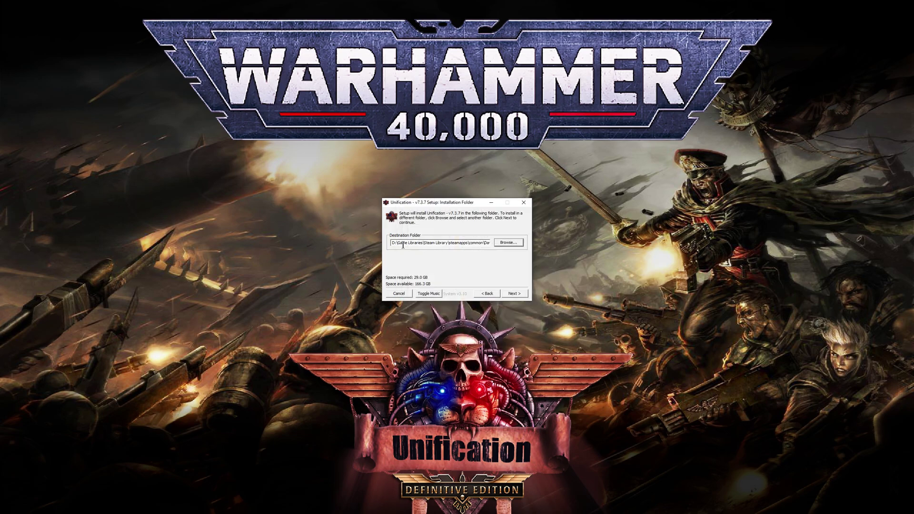
pyautogui.moveTo(426, 243); pyautogui.dragTo(526, 249)
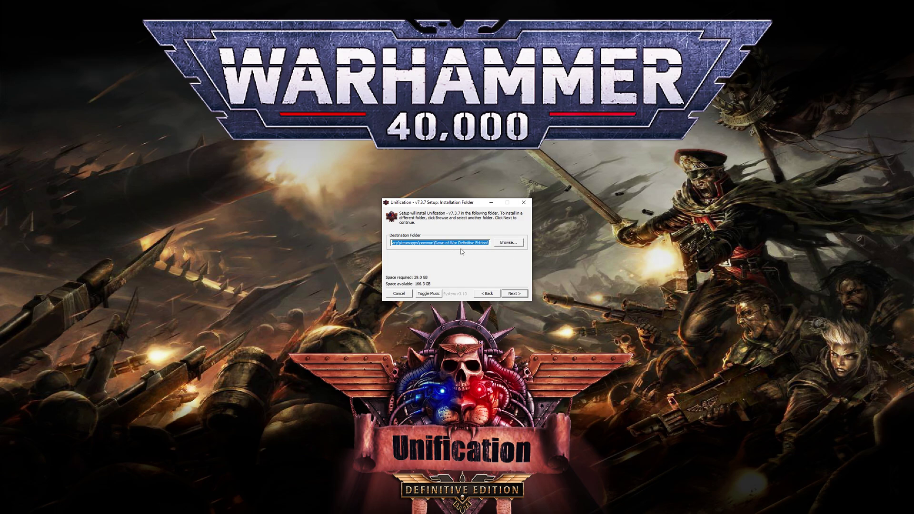
pyautogui.moveTo(434, 243); pyautogui.dragTo(498, 241)
pyautogui.click(484, 243)
# Install Unification v7.3.7 Full with DoW Mod Manager v2.6.1.0 unchecked, then close the installer.
pyautogui.click(514, 294)
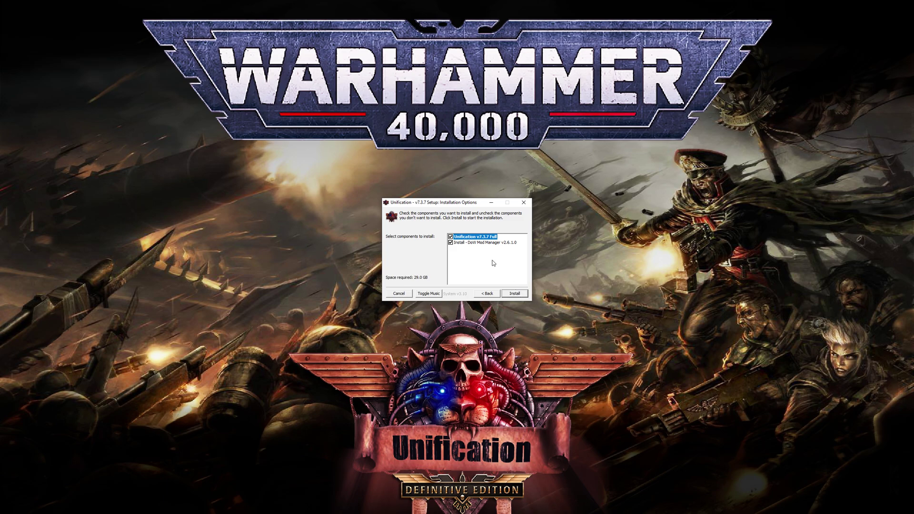
pyautogui.click(451, 243)
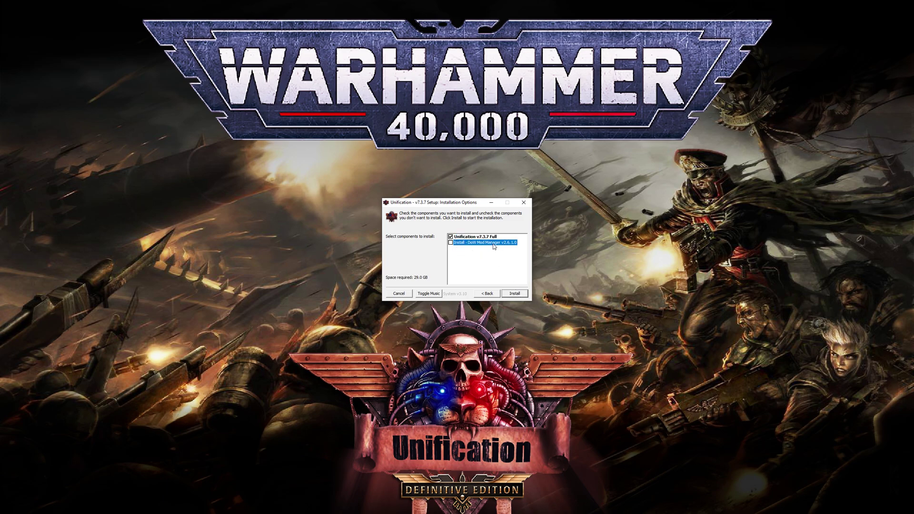
pyautogui.click(522, 295)
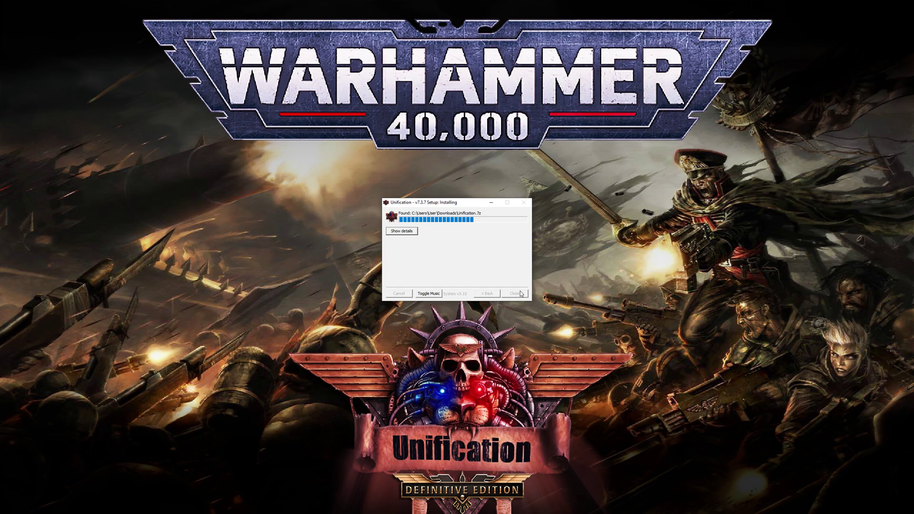
pyautogui.click(408, 231)
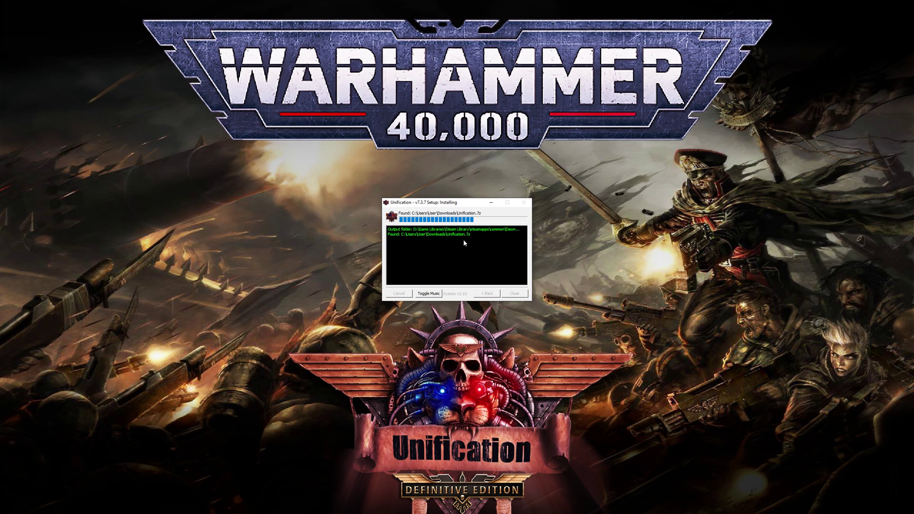
pyautogui.click(456, 229)
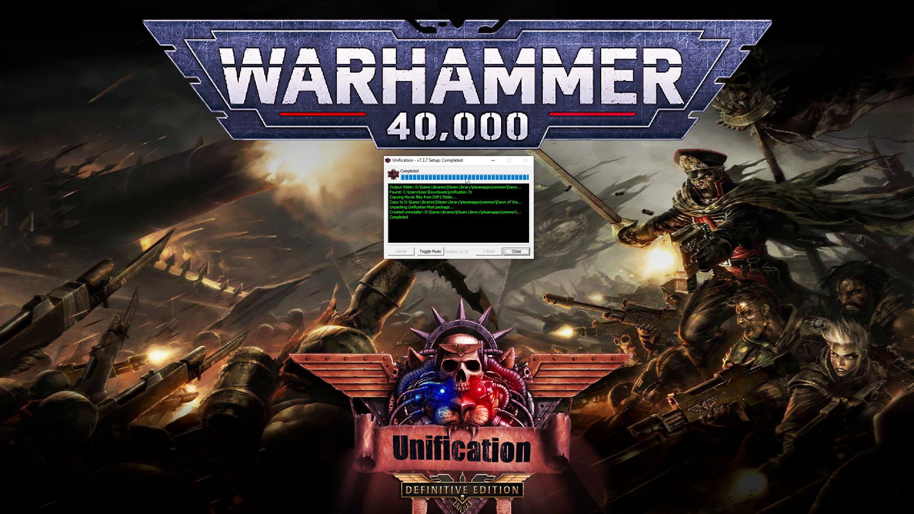
pyautogui.click(516, 252)
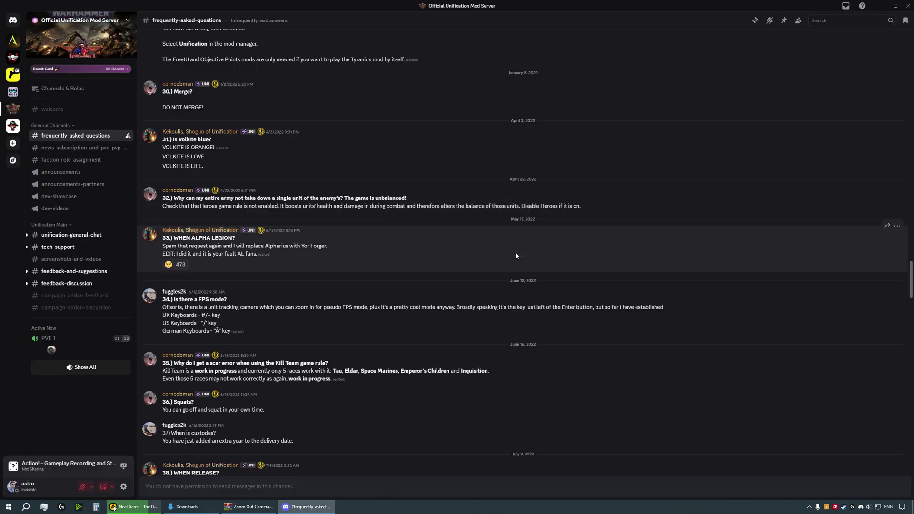
# Launch Warhammer 40,000: Dawn of War – Definitive Edition from the Steam library.
pyautogui.scroll(-10, 492, 274)
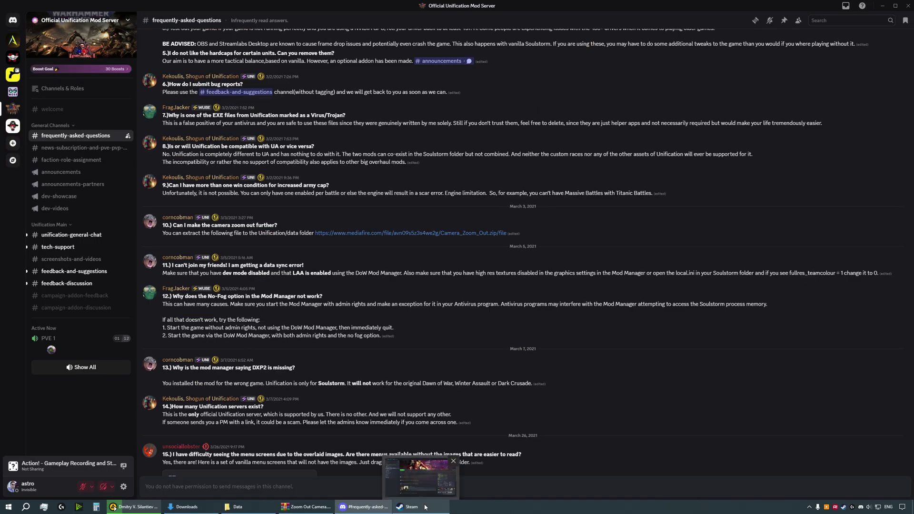
pyautogui.click(425, 508)
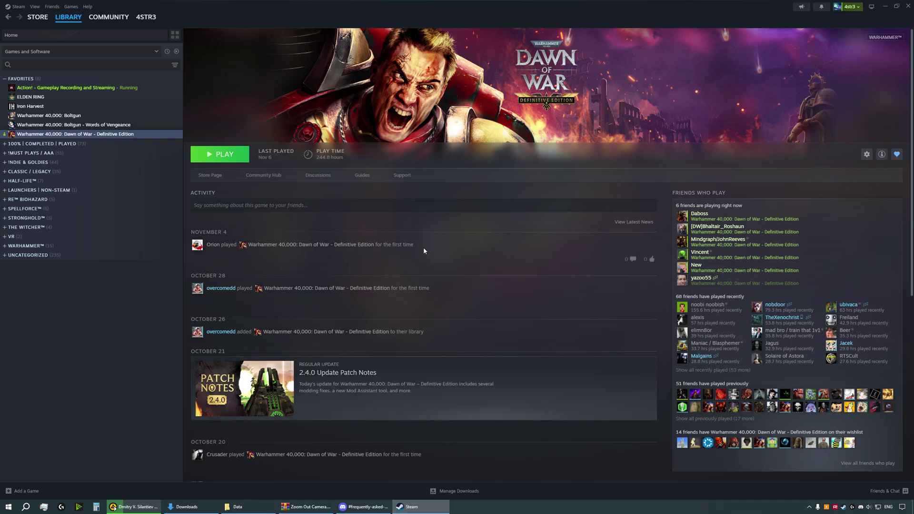
pyautogui.click(208, 156)
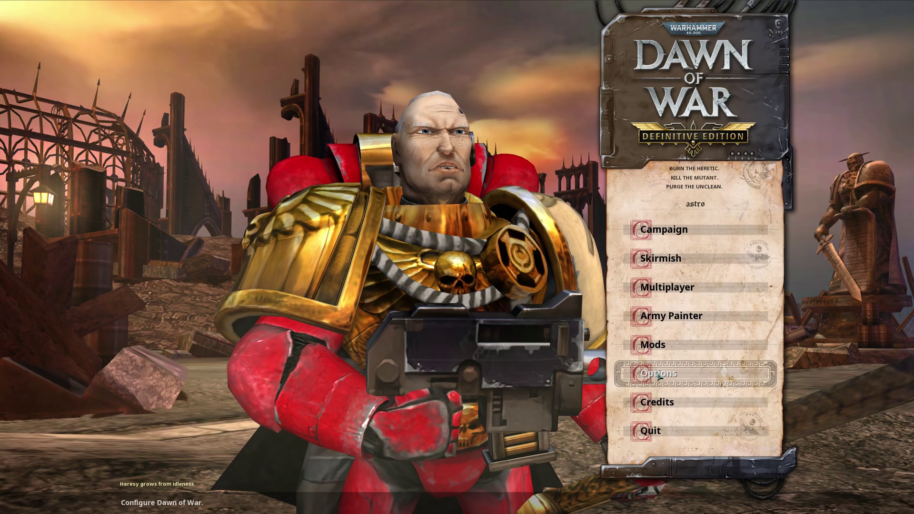
# Activate the Unification Definitive Edition mod from the Mods menu after checking Options.
pyautogui.click(705, 373)
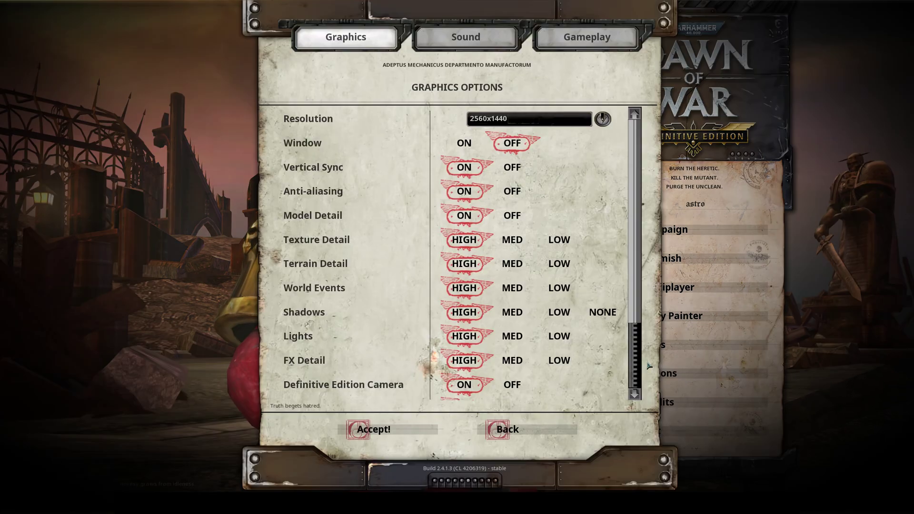
pyautogui.click(504, 429)
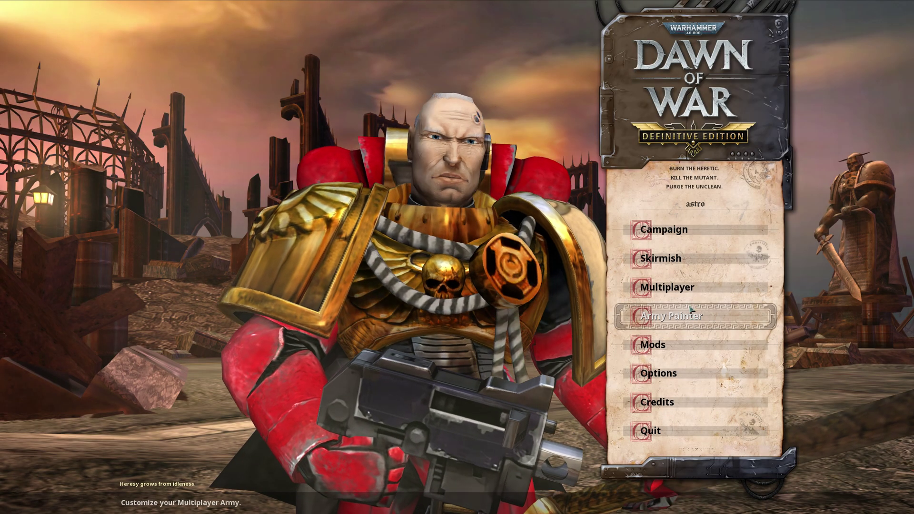
pyautogui.click(676, 345)
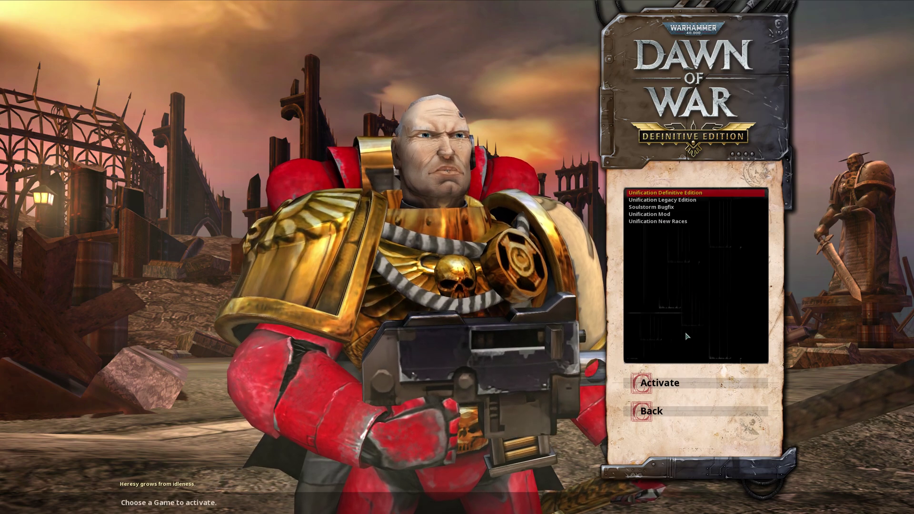
pyautogui.click(666, 384)
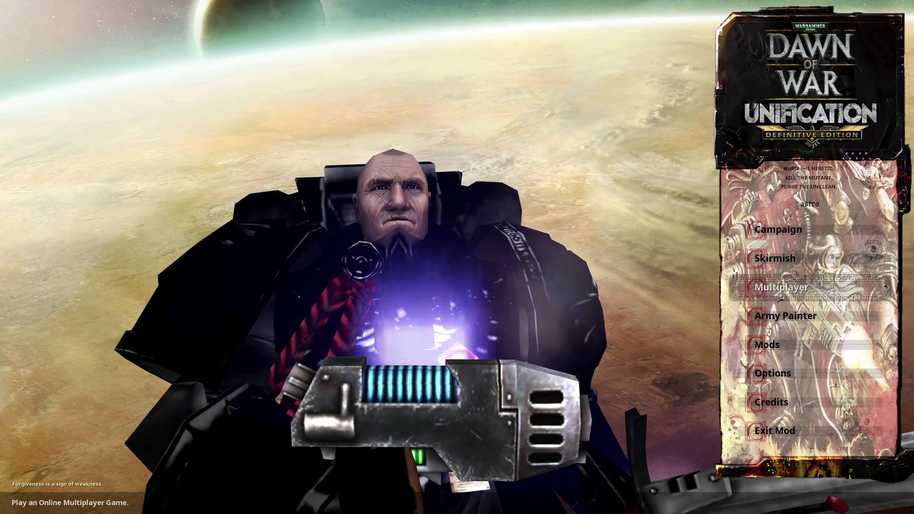
pyautogui.click(785, 265)
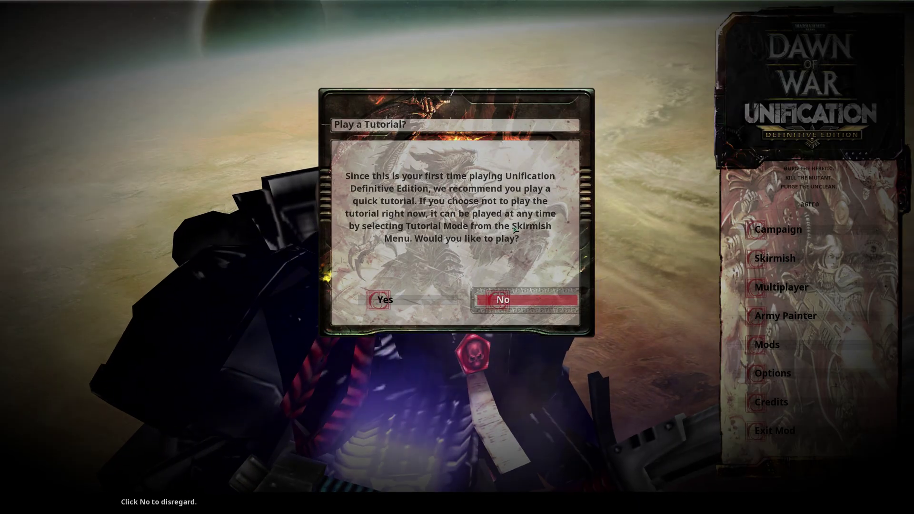
# Decline the tutorial and reopen the skirmish setup from the main menu.
pyautogui.click(503, 299)
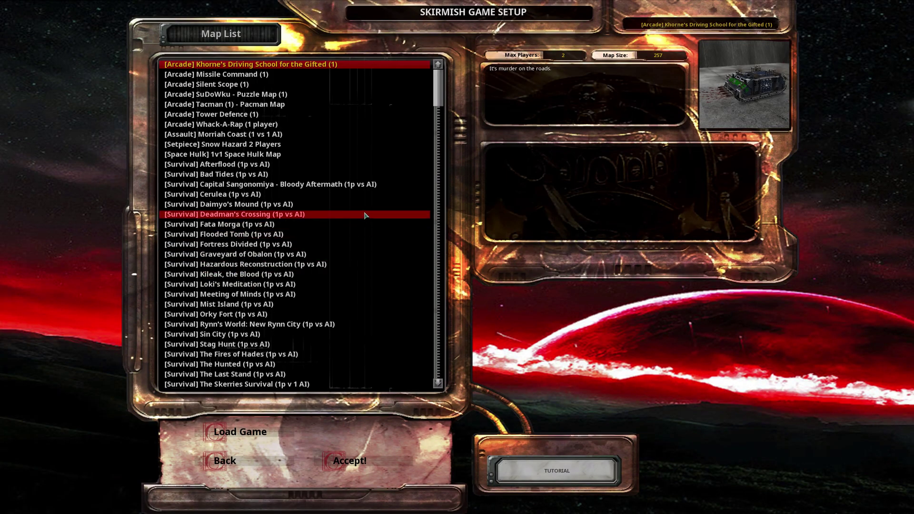
pyautogui.moveTo(438, 91); pyautogui.dragTo(477, 51)
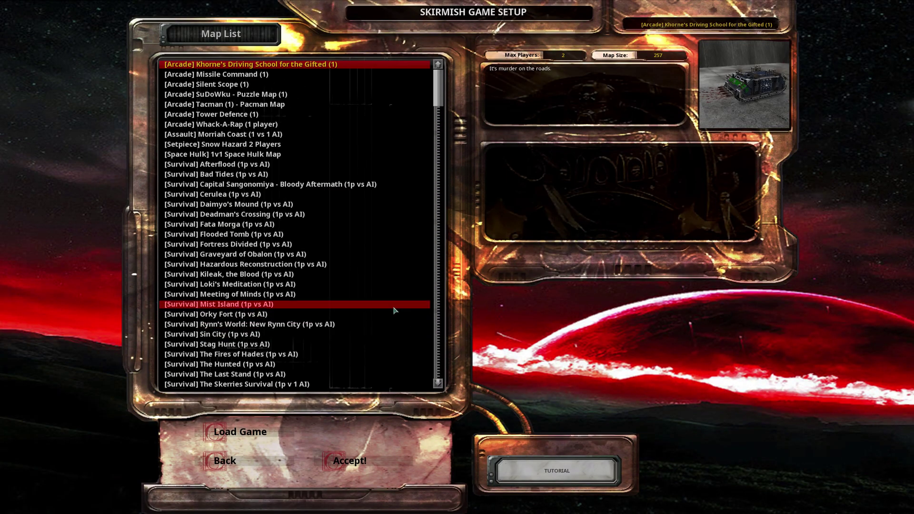
pyautogui.scroll(-10, 273, 176)
pyautogui.scroll(-20, 274, 178)
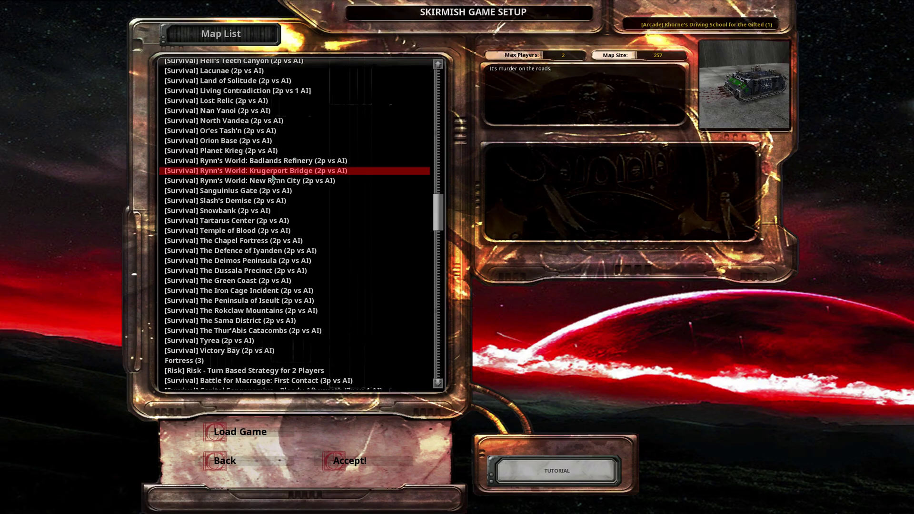
pyautogui.scroll(20, 276, 182)
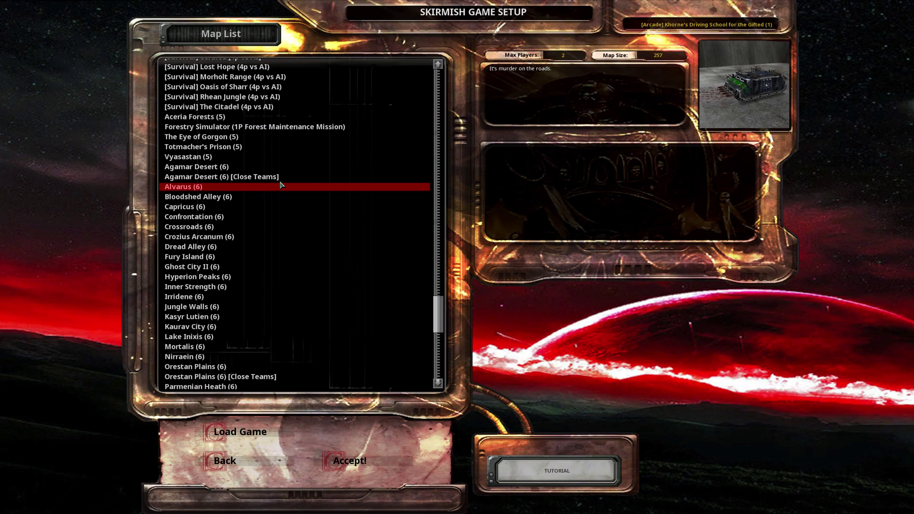
pyautogui.click(241, 459)
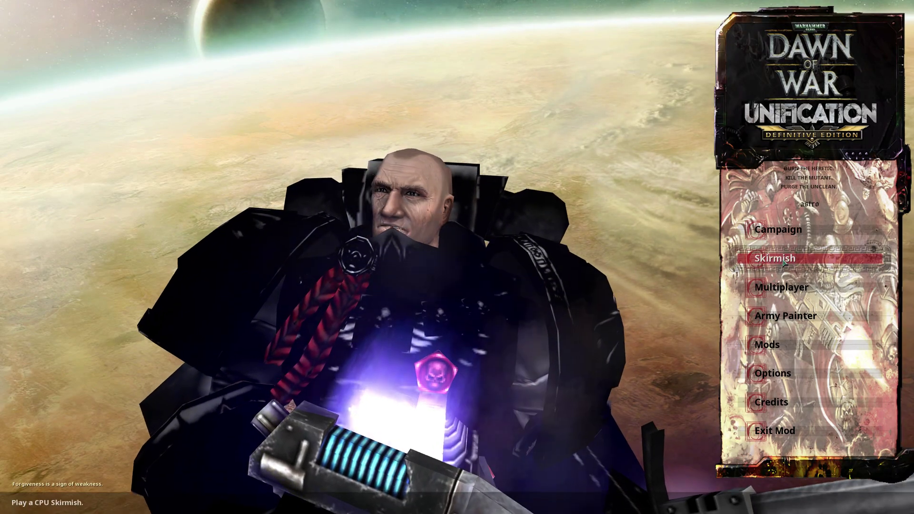
pyautogui.click(766, 261)
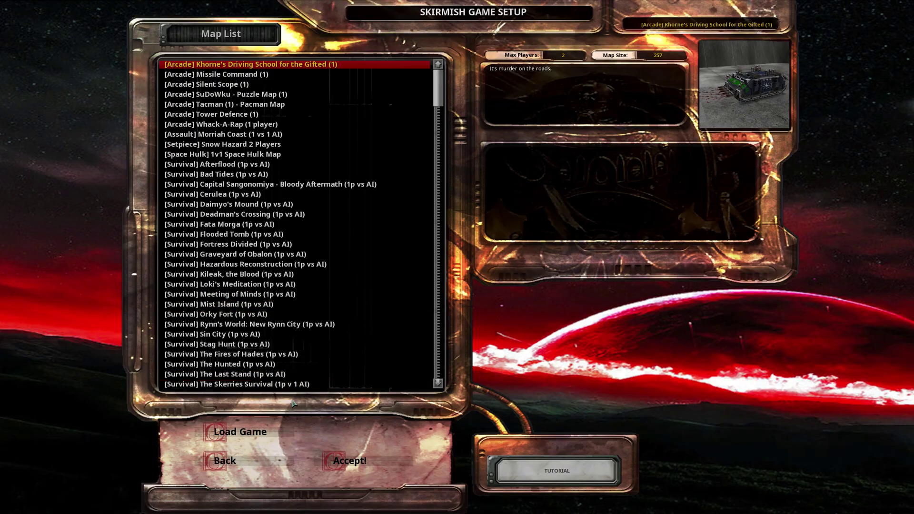
pyautogui.click(268, 445)
pyautogui.press('Escape')
# Choose Meeting of Minds (2) as the skirmish map and accept it.
pyautogui.scroll(-10, 267, 143)
pyautogui.click(267, 212)
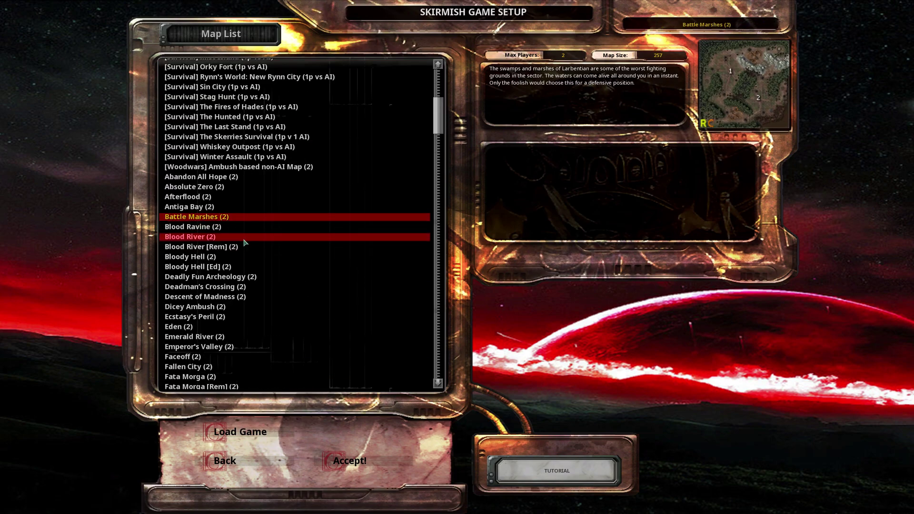
pyautogui.scroll(-8, 267, 233)
pyautogui.click(267, 249)
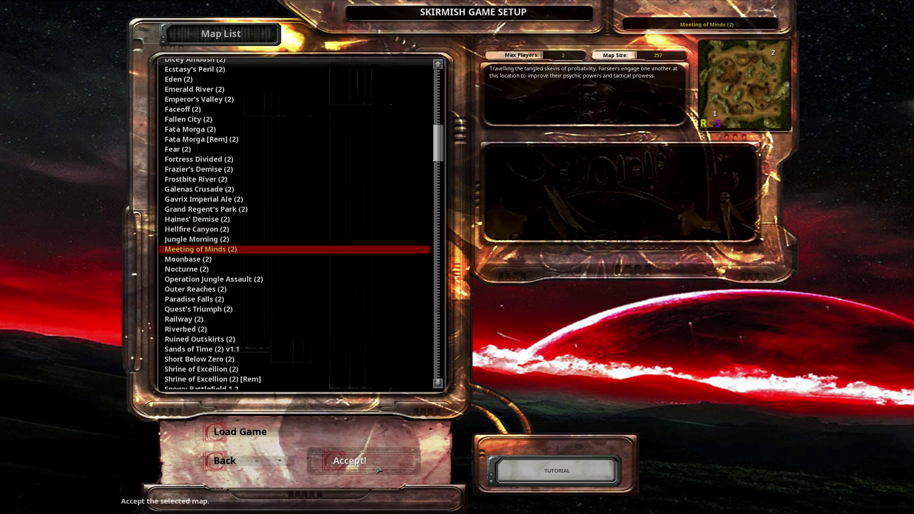
pyautogui.click(349, 461)
# Set the player's race to Necrons (Sautekh Dynasty).
pyautogui.click(342, 69)
pyautogui.scroll(-4, 341, 113)
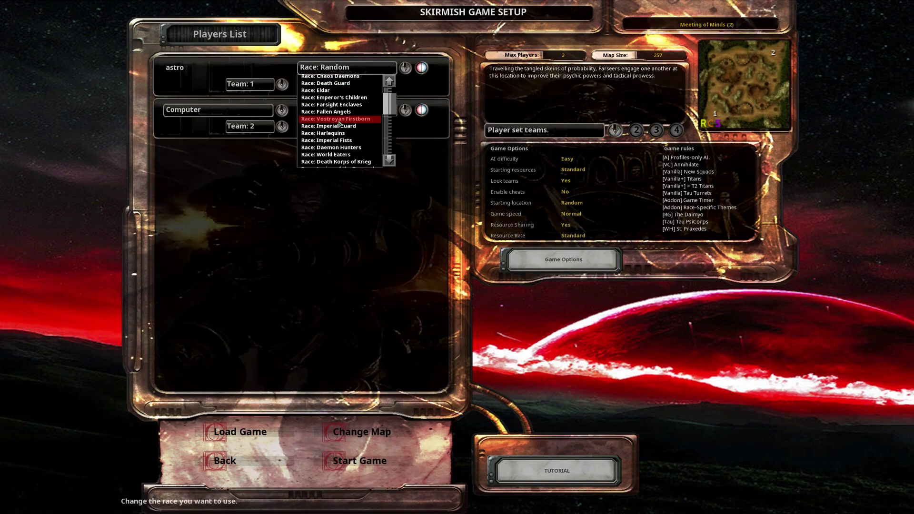
pyautogui.click(341, 99)
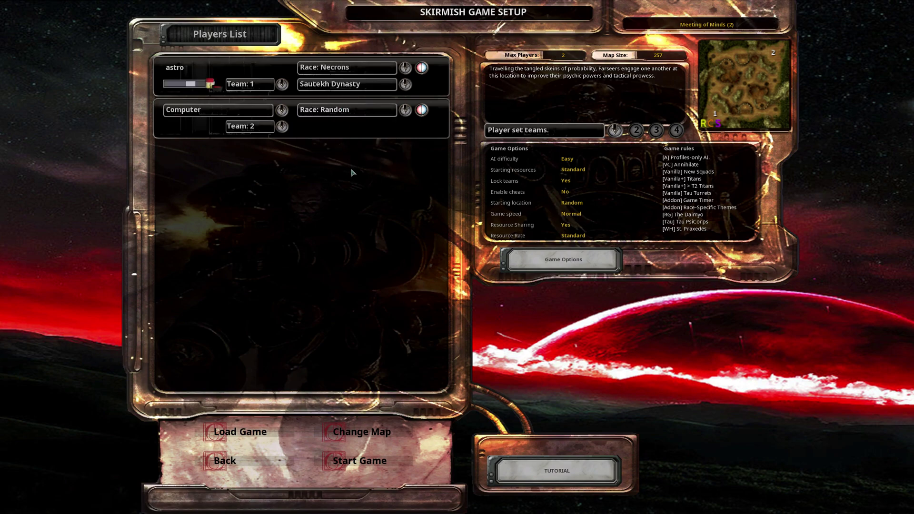
# Open Game Options and uncheck the [Vanilla+] Titans game rule.
pyautogui.click(574, 262)
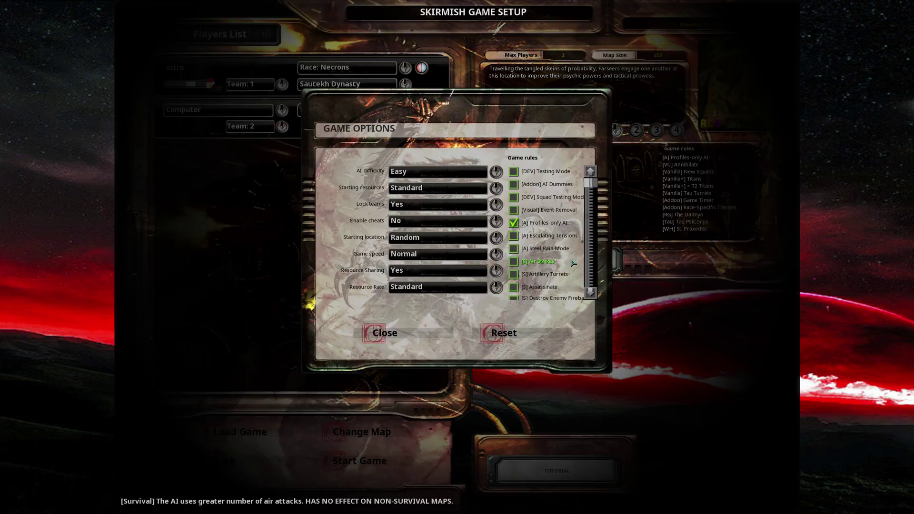
pyautogui.scroll(-3, 596, 188)
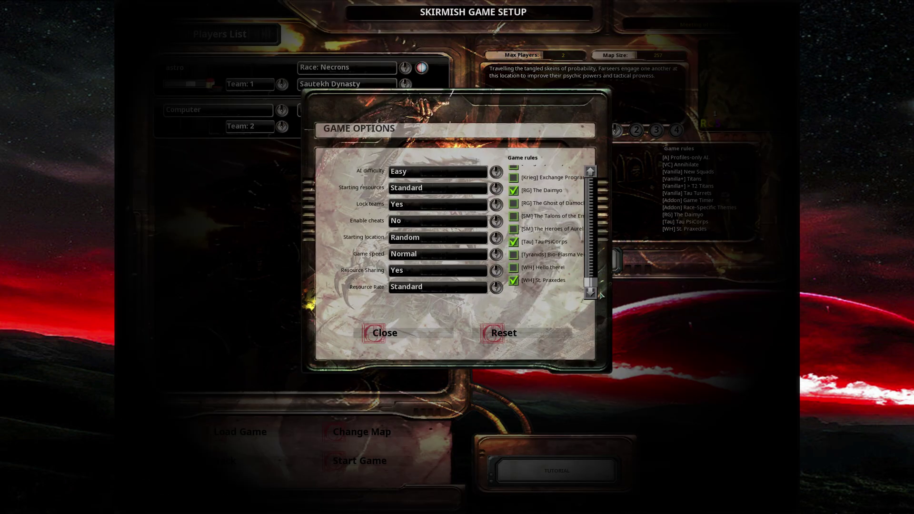
pyautogui.scroll(-10, 595, 200)
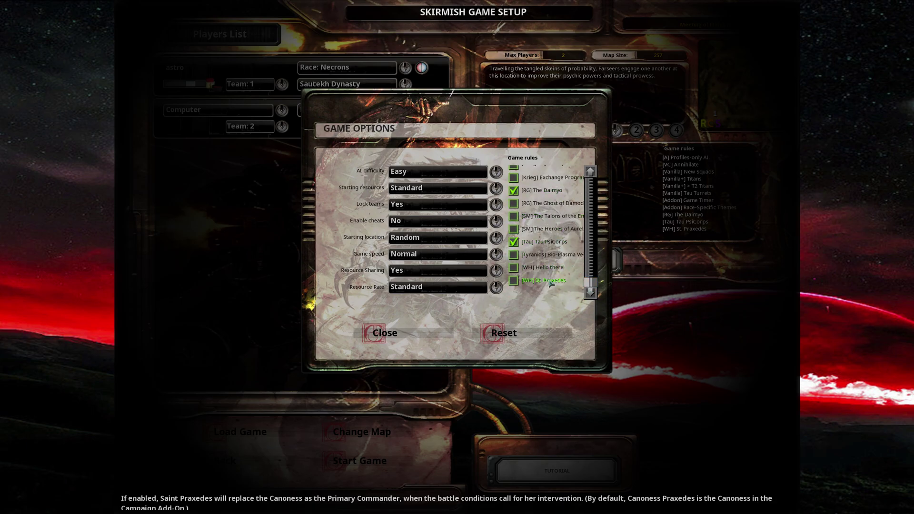
pyautogui.scroll(5, 538, 260)
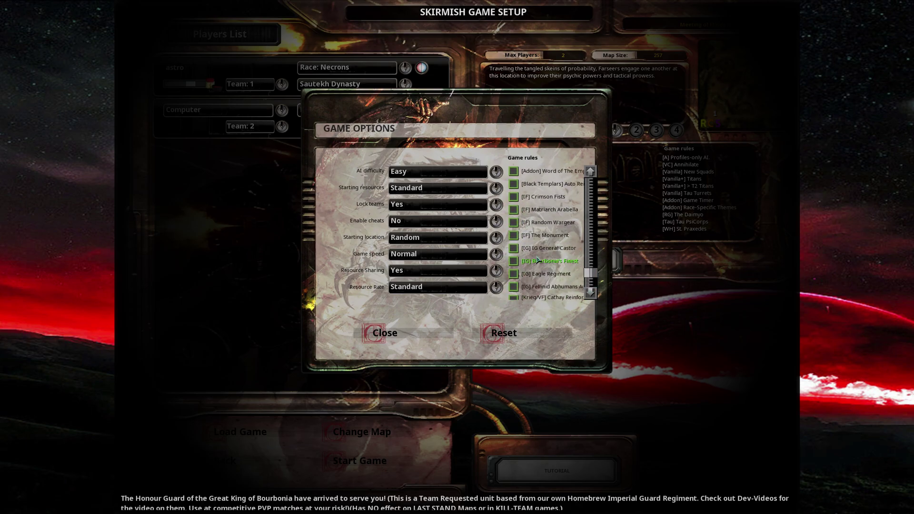
pyautogui.scroll(3, 538, 262)
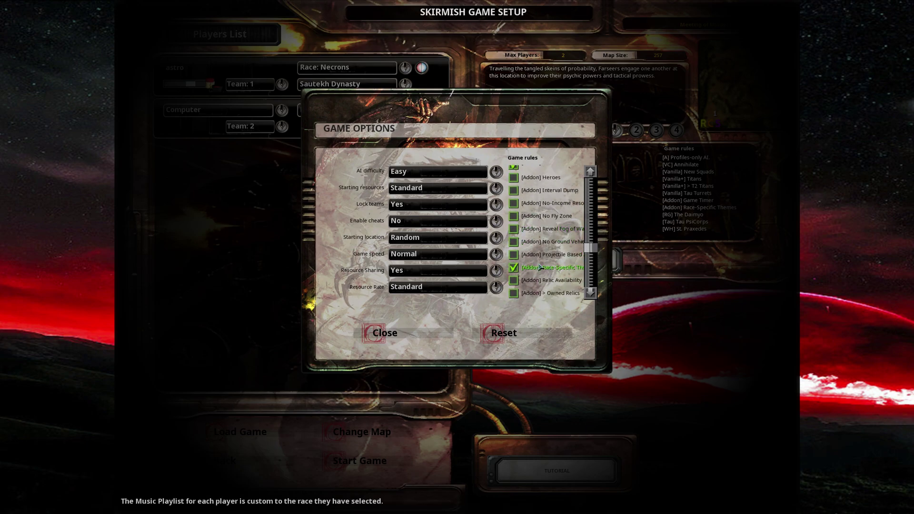
pyautogui.scroll(3, 540, 267)
pyautogui.scroll(5, 538, 257)
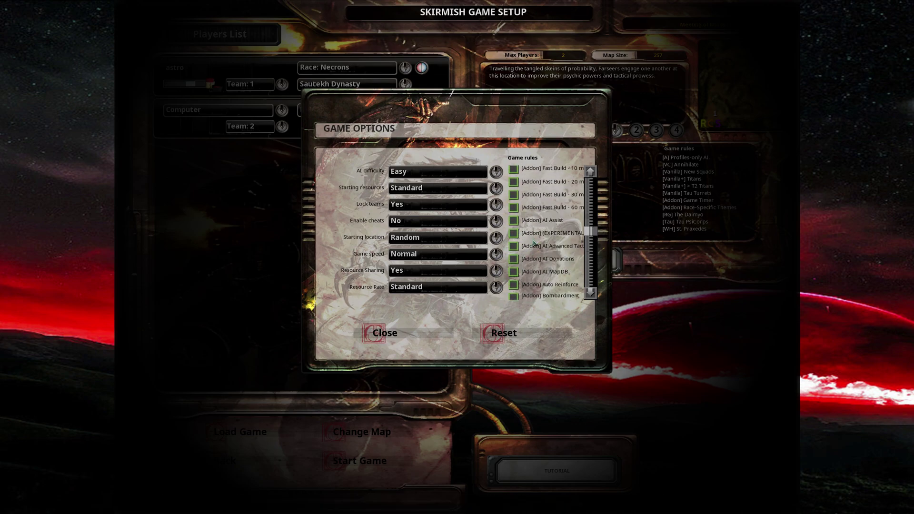
pyautogui.scroll(2, 546, 275)
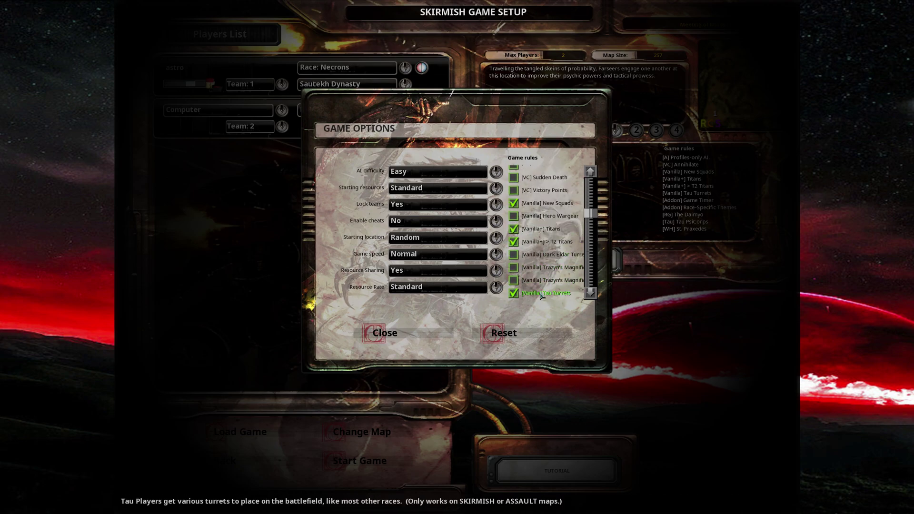
pyautogui.click(544, 267)
# Scroll through the remaining Game rules list to review the other rule settings.
pyautogui.scroll(5, 544, 267)
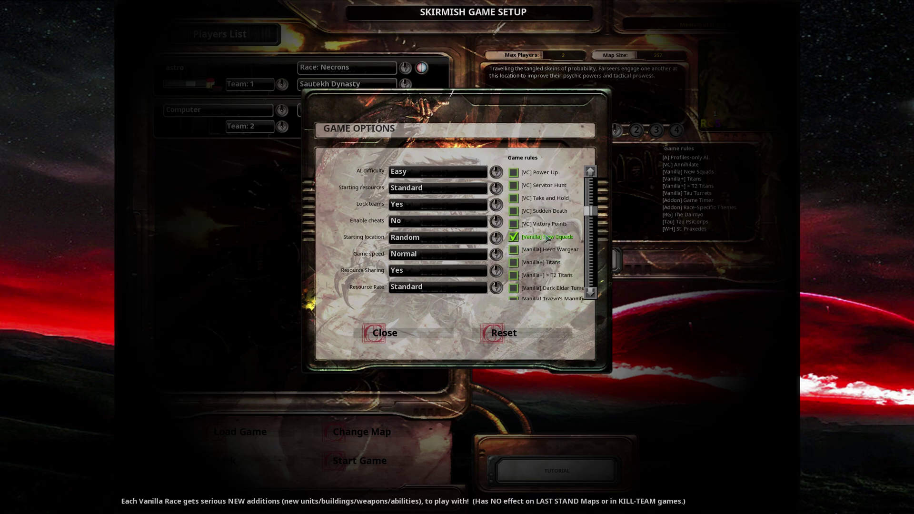
pyautogui.scroll(-4, 538, 247)
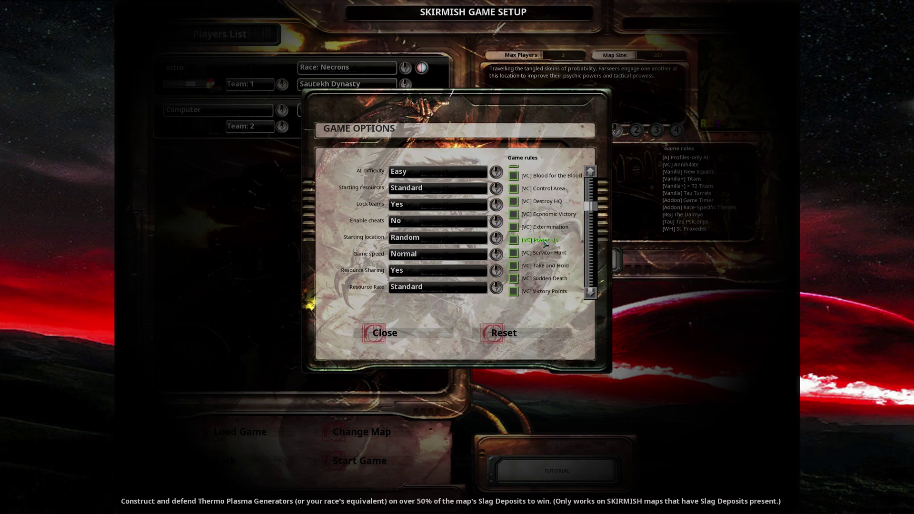
pyautogui.scroll(2, 545, 245)
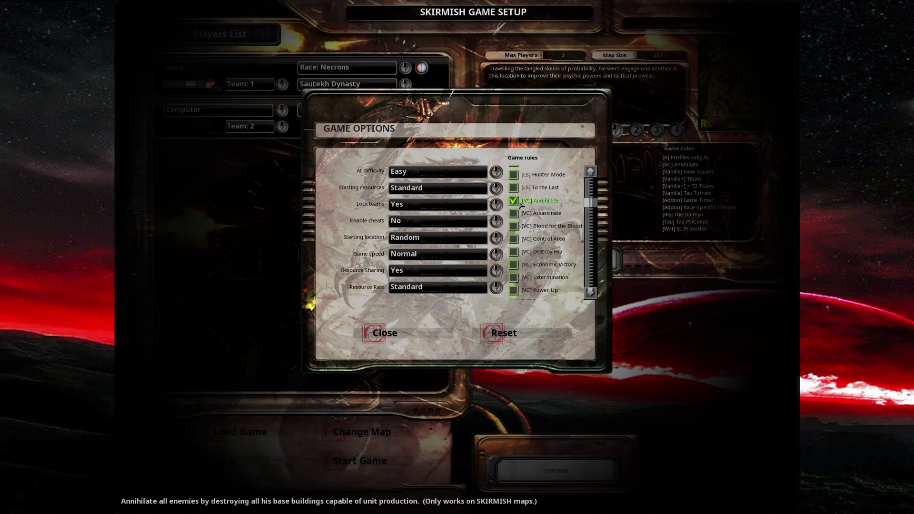
pyautogui.moveTo(591, 205); pyautogui.dragTo(590, 183)
pyautogui.moveTo(527, 230)
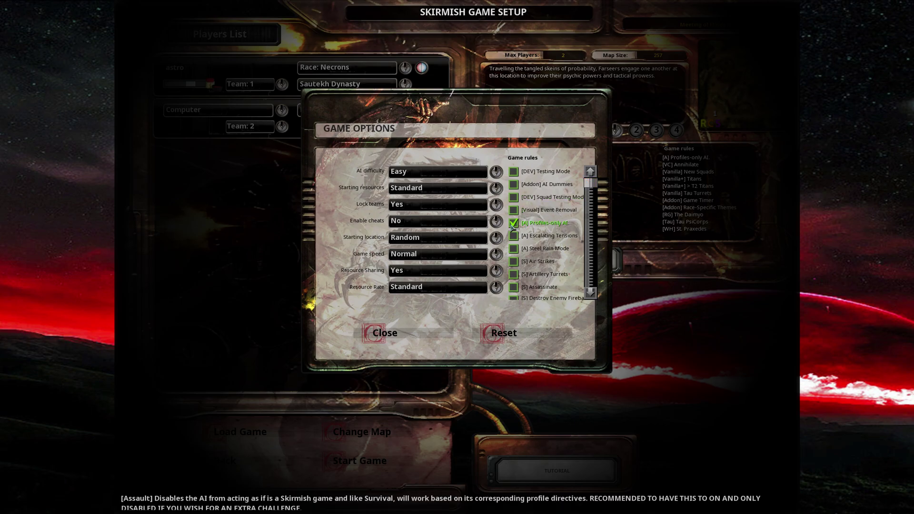
pyautogui.scroll(-10, 524, 224)
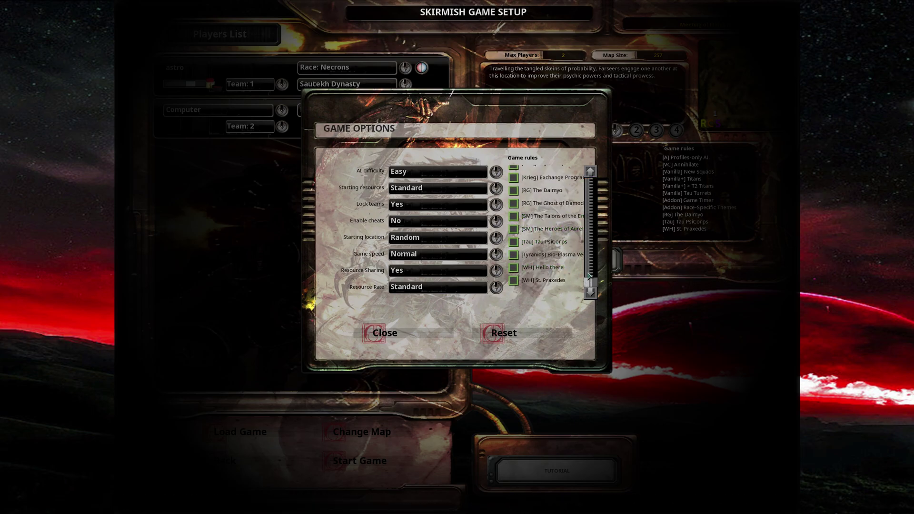
pyautogui.moveTo(592, 283); pyautogui.dragTo(594, 208)
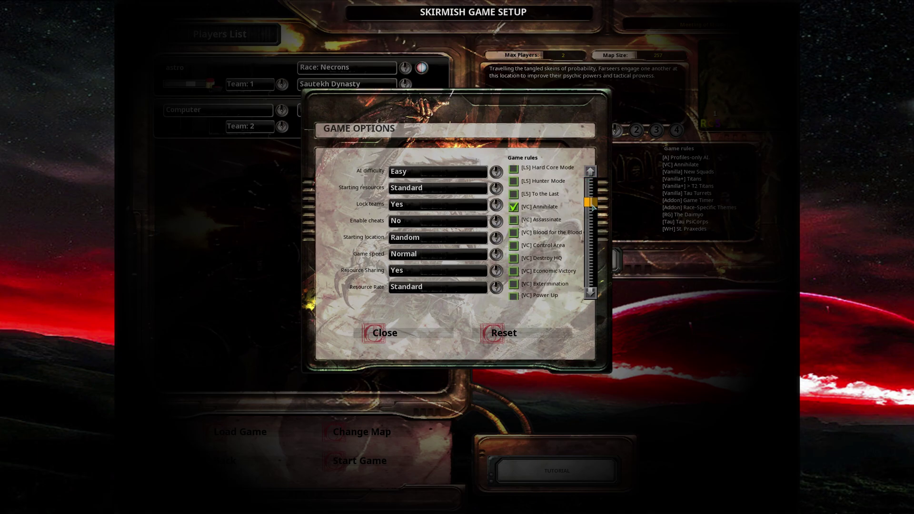
# Set the skirmish AI difficulty to Insane and Resource Sharing to No.
pyautogui.click(438, 174)
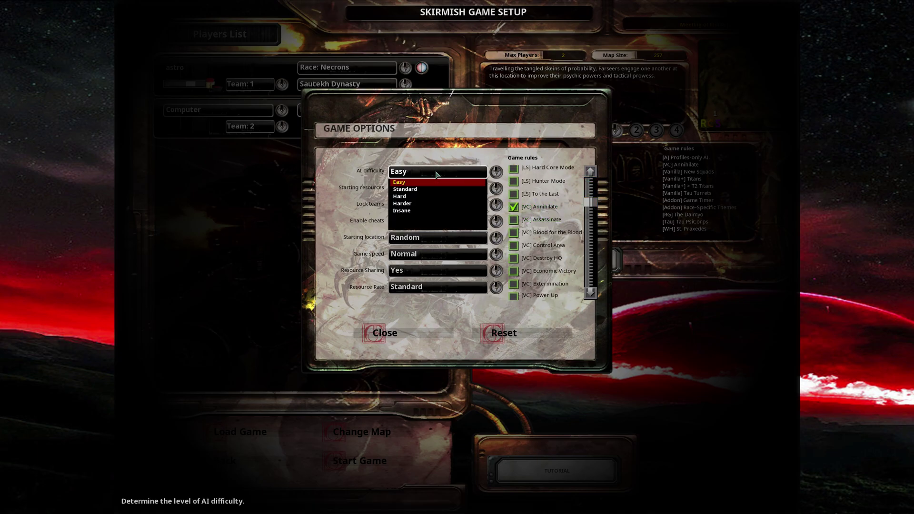
pyautogui.click(415, 211)
pyautogui.scroll(-5, 589, 229)
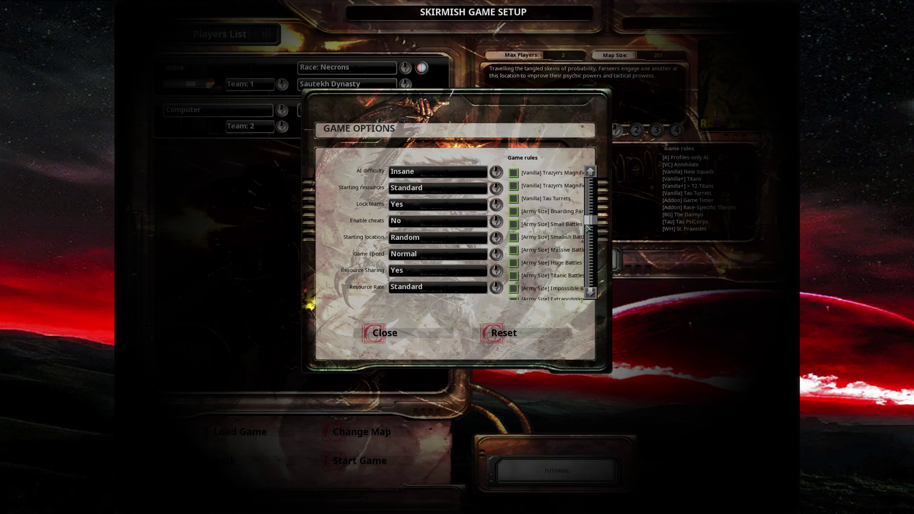
pyautogui.scroll(5, 589, 228)
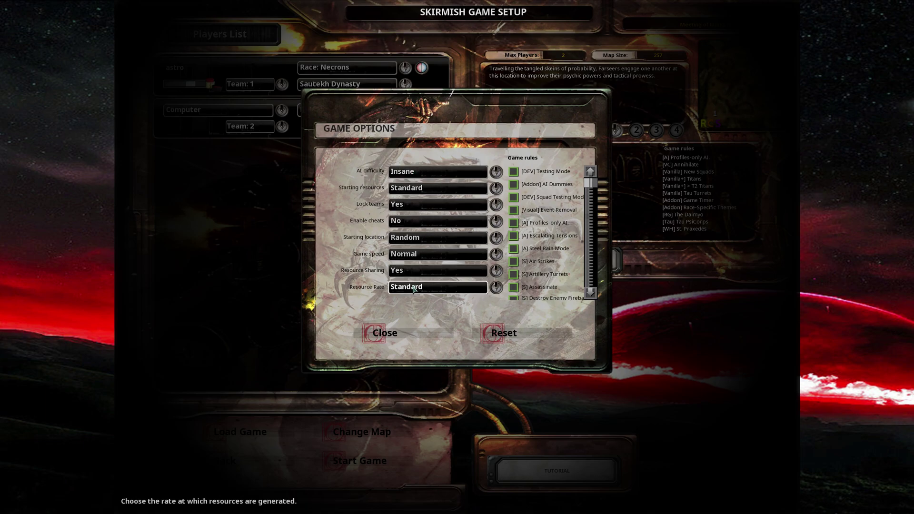
pyautogui.click(415, 271)
pyautogui.click(403, 288)
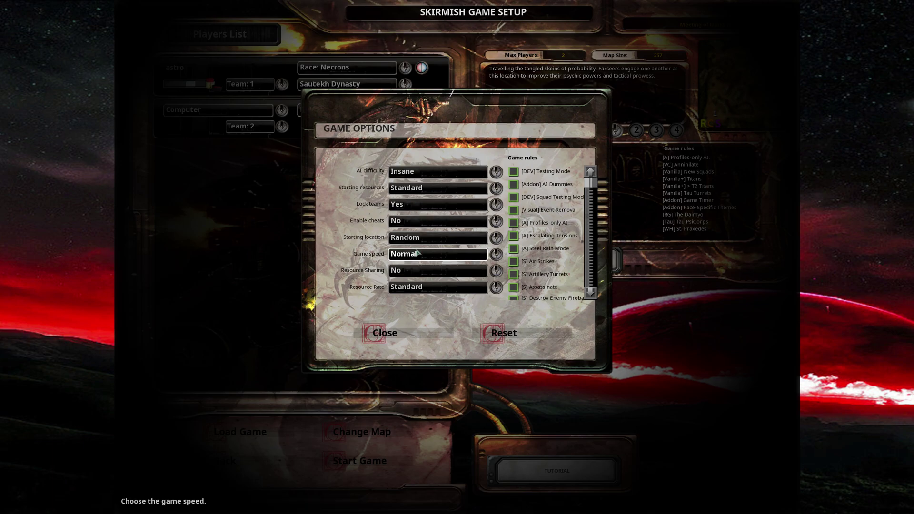
# Close the game options, start the match, and place a Plasma Generator left of the Necron base.
pyautogui.click(397, 343)
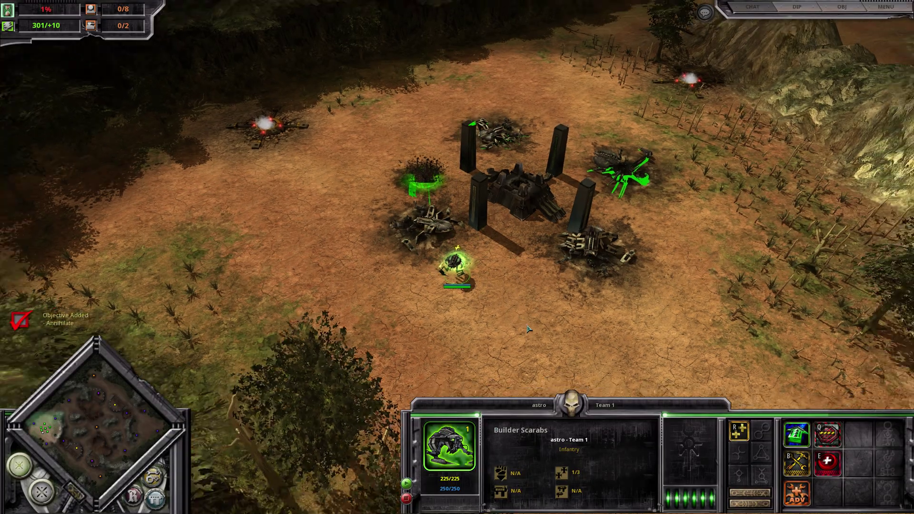
pyautogui.press('Right')
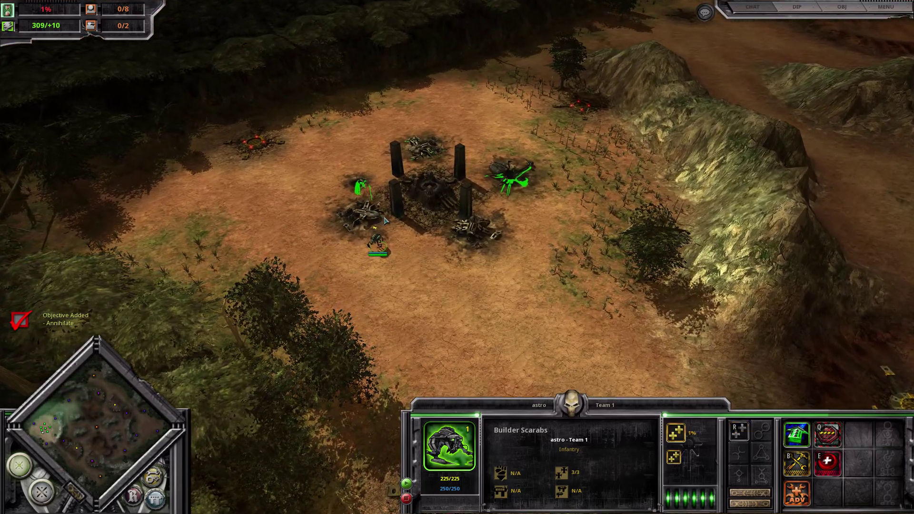
pyautogui.press('b')
pyautogui.press('p')
pyautogui.click(312, 220)
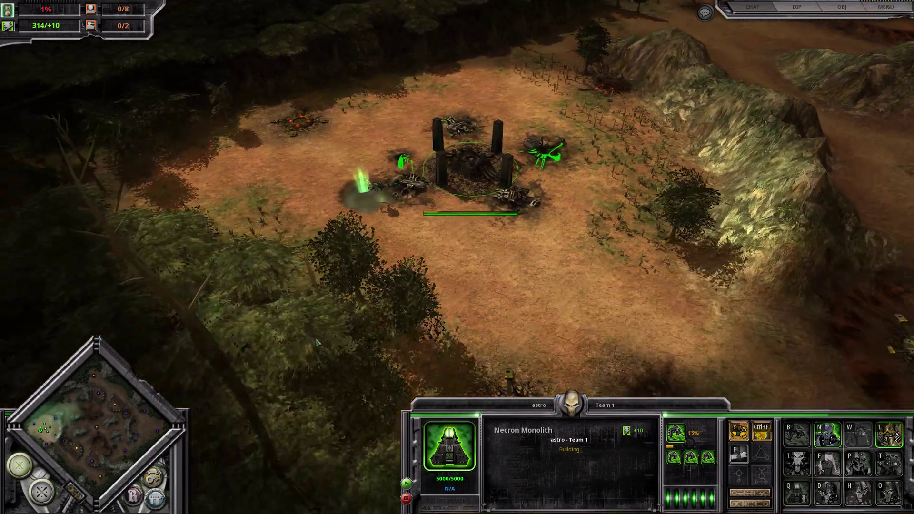
# Return the camera to the base, then pause and quit the battle, confirming abandonment.
pyautogui.moveTo(899, 4)
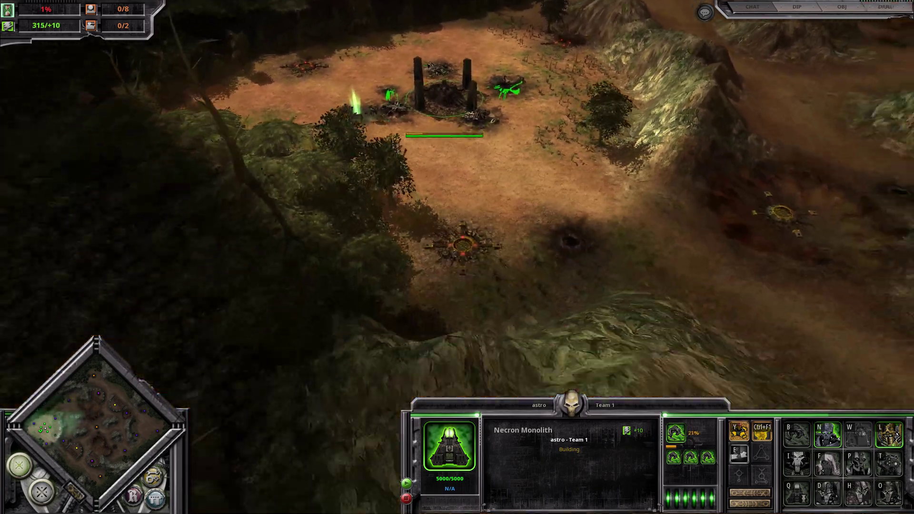
pyautogui.press('.')
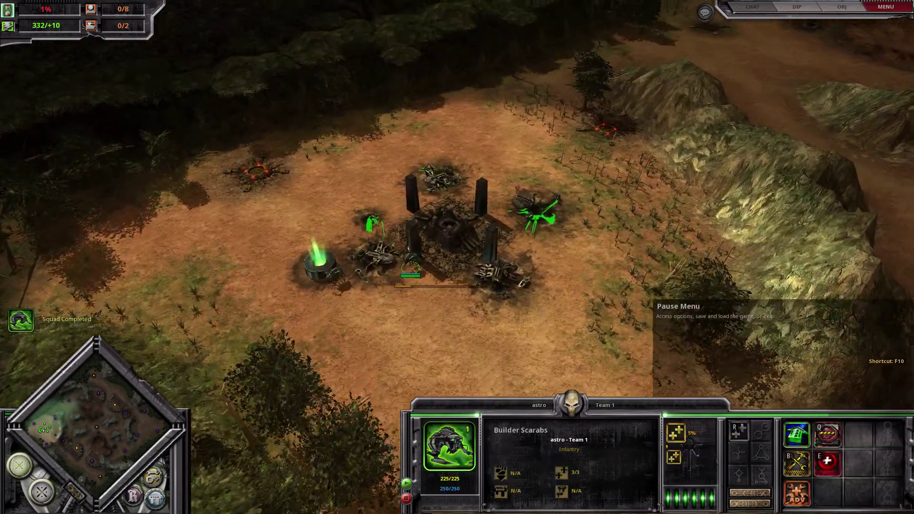
pyautogui.click(898, 4)
pyautogui.click(505, 333)
pyautogui.click(366, 298)
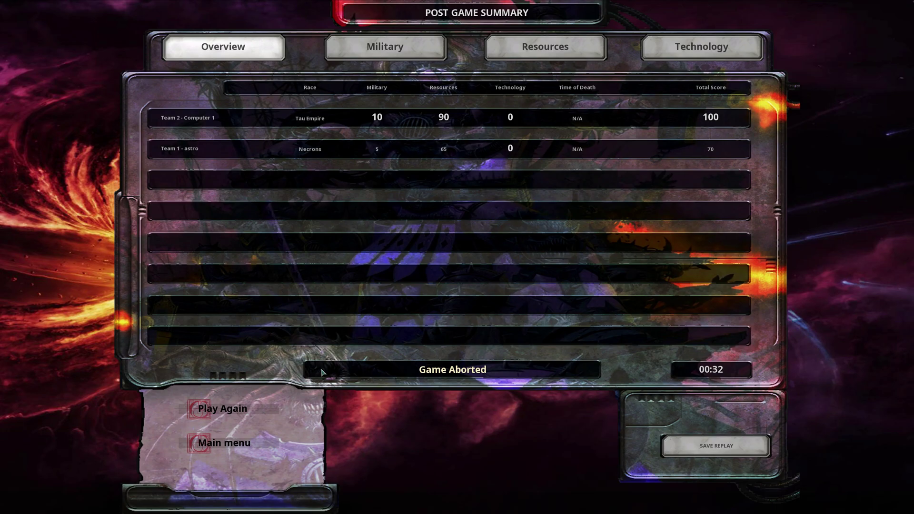
# Leave the Post Game Summary for the Unification main menu.
pyautogui.click(242, 444)
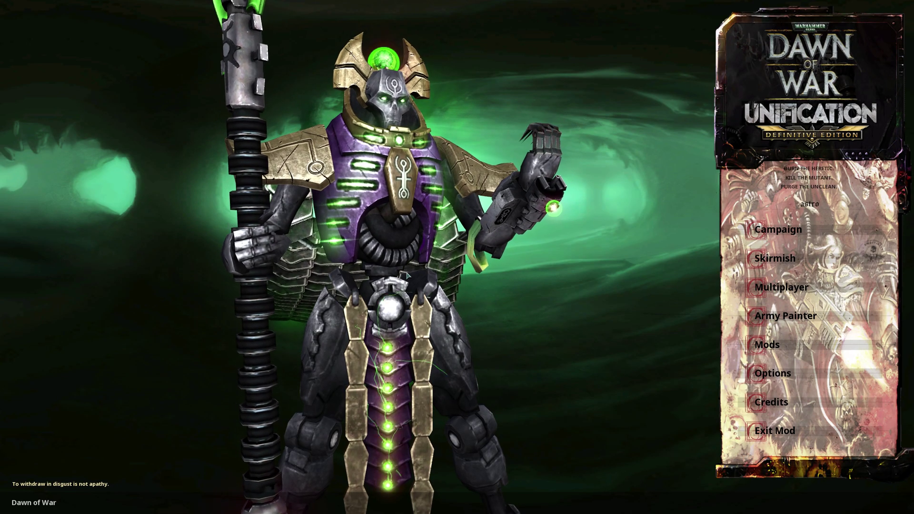